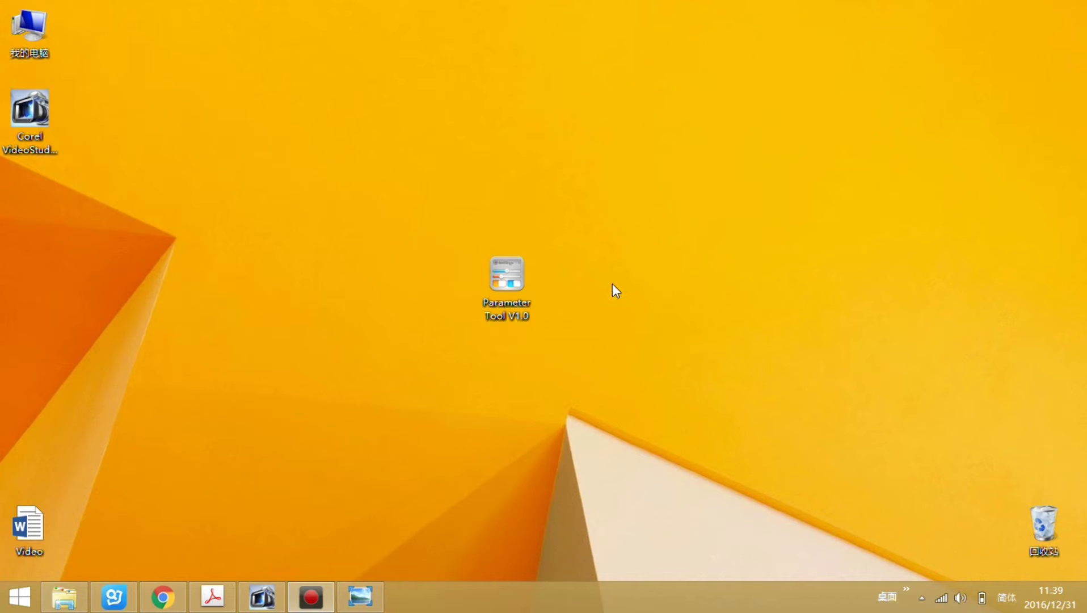
double_click(520, 309)
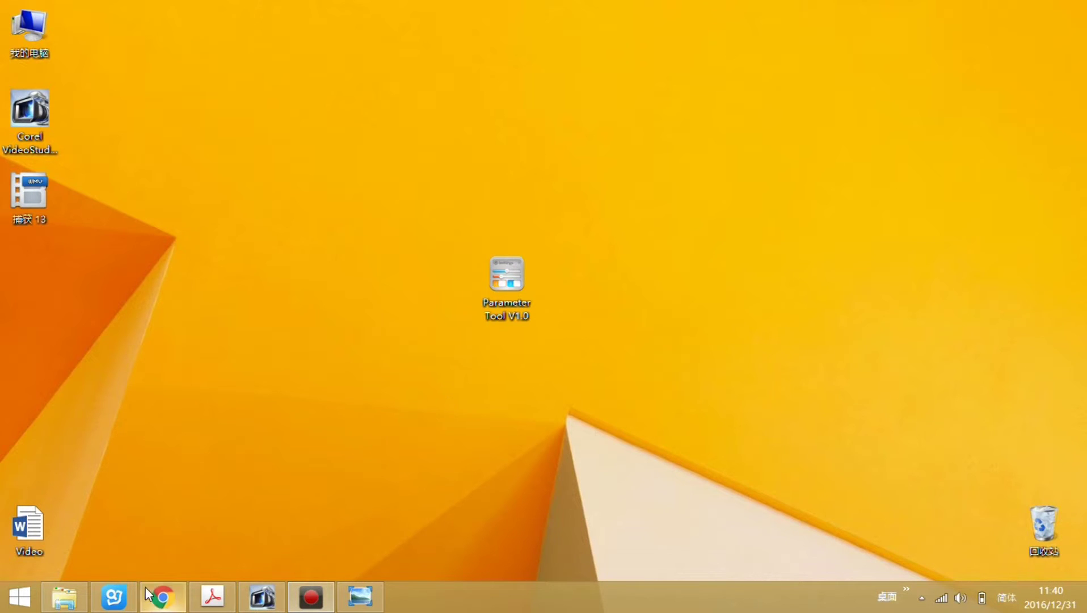
click(164, 606)
scroll(624, 461, down, 7)
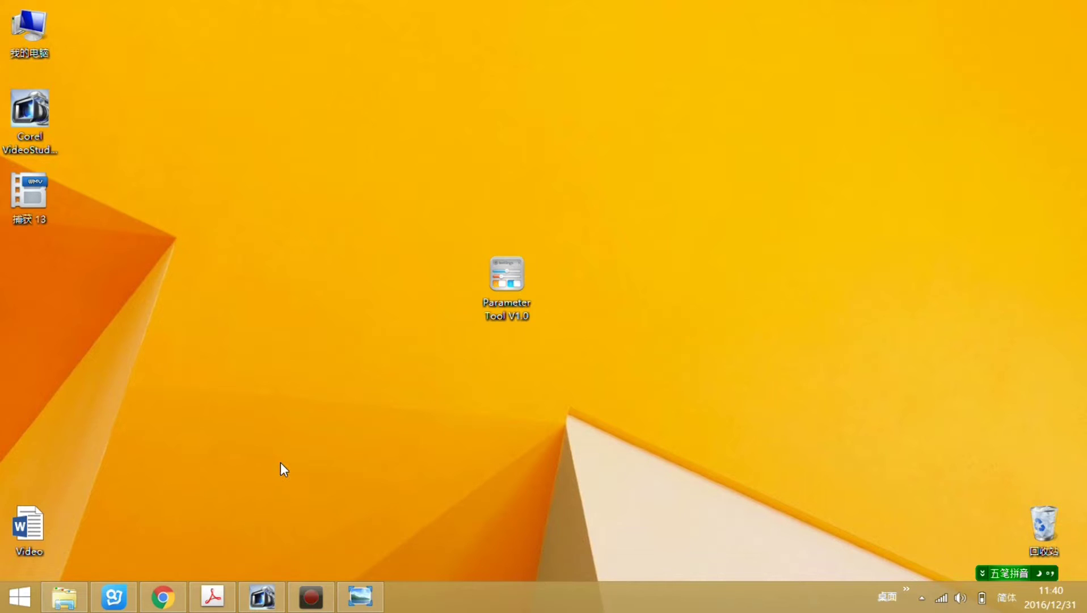
Launch Parameter Tool V1.0 and check the list of available COM ports.
click(509, 311)
double_click(509, 312)
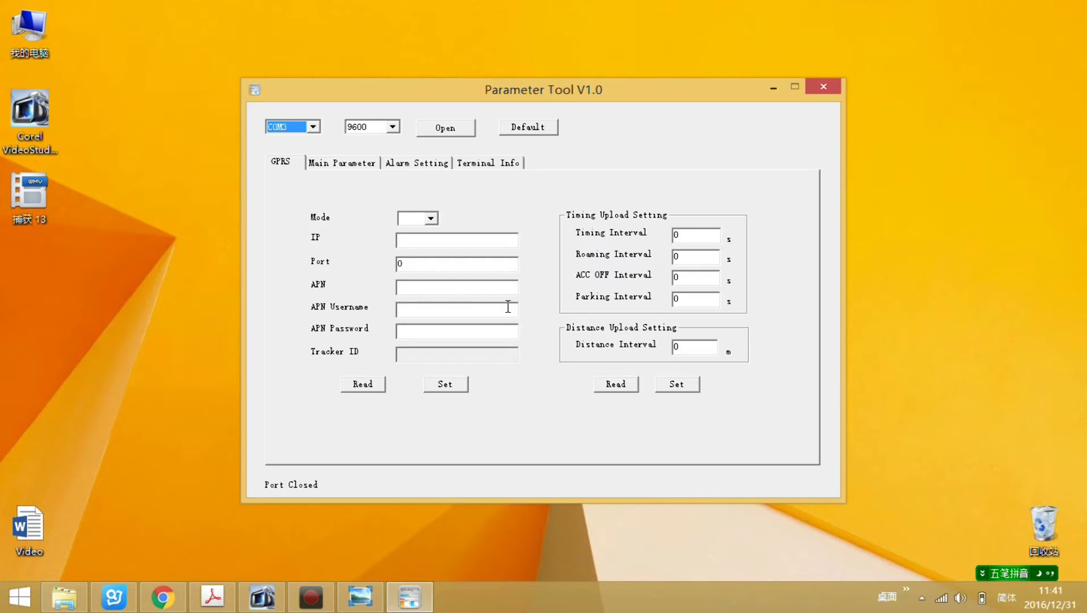
click(313, 127)
click(313, 127)
Look up the USB-to-serial adapter's COM port in the computer's Device Manager, and close the management window.
right_click(34, 54)
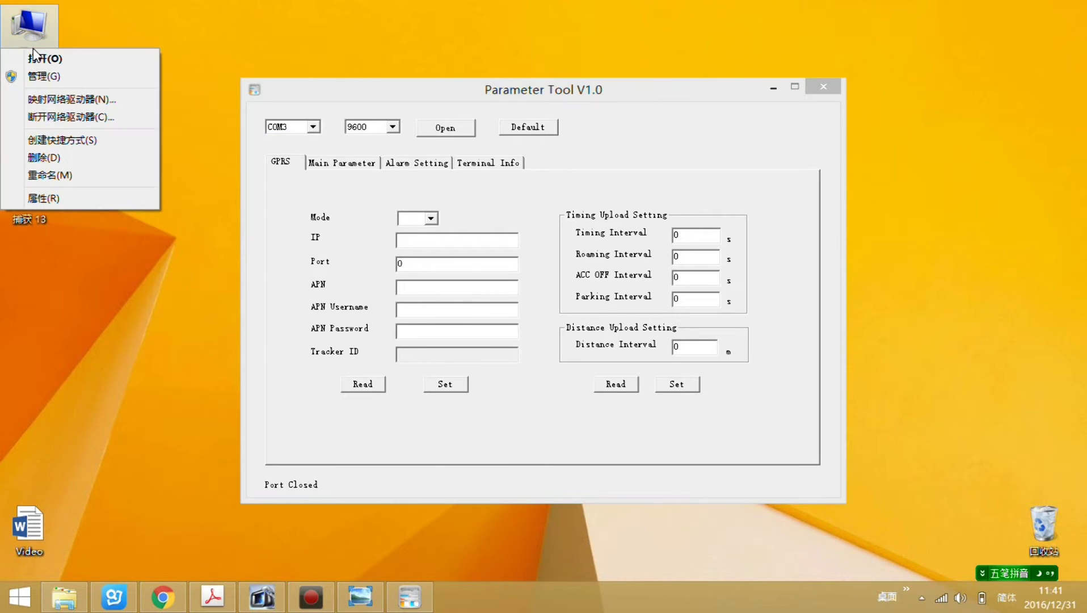
click(44, 76)
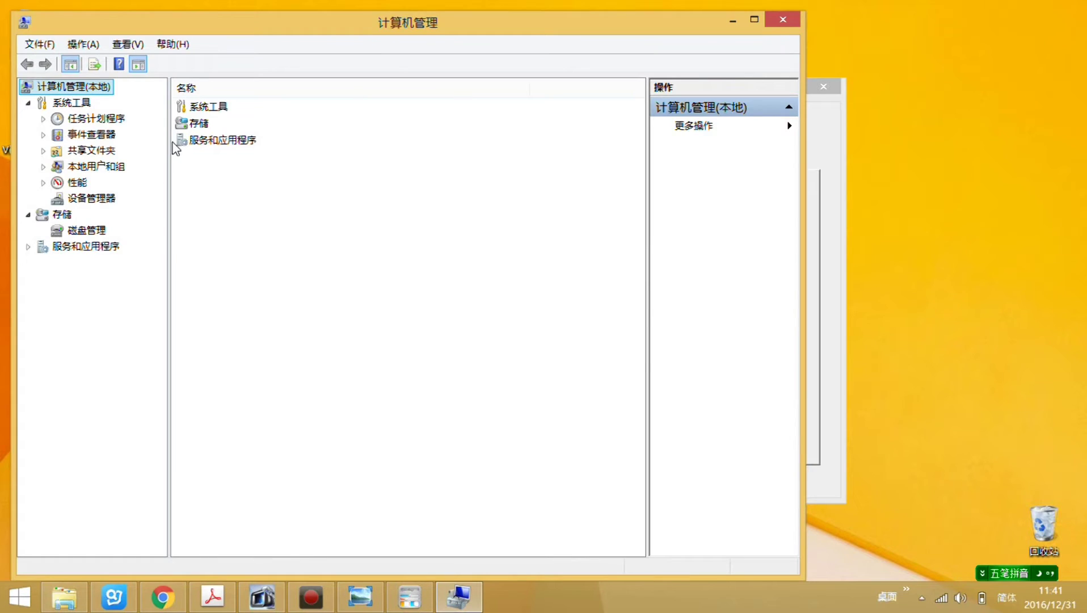
click(80, 199)
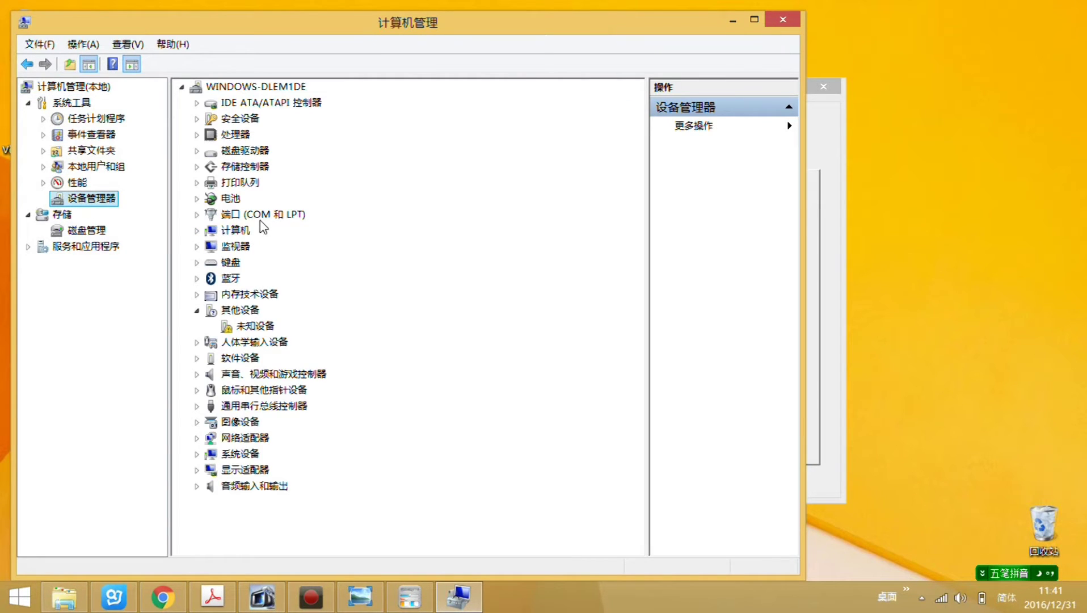
click(197, 215)
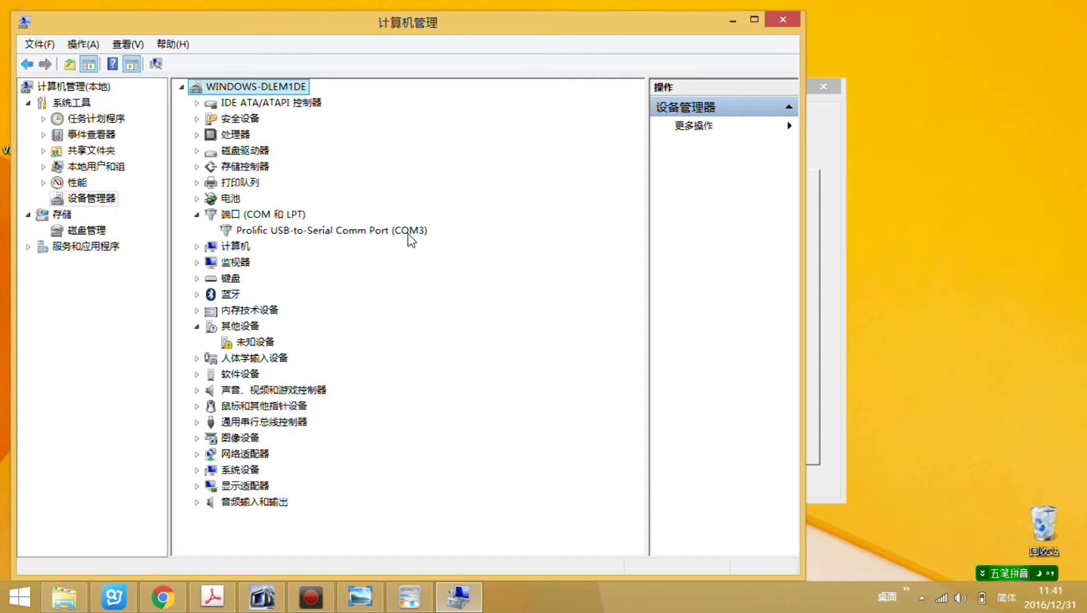
click(783, 20)
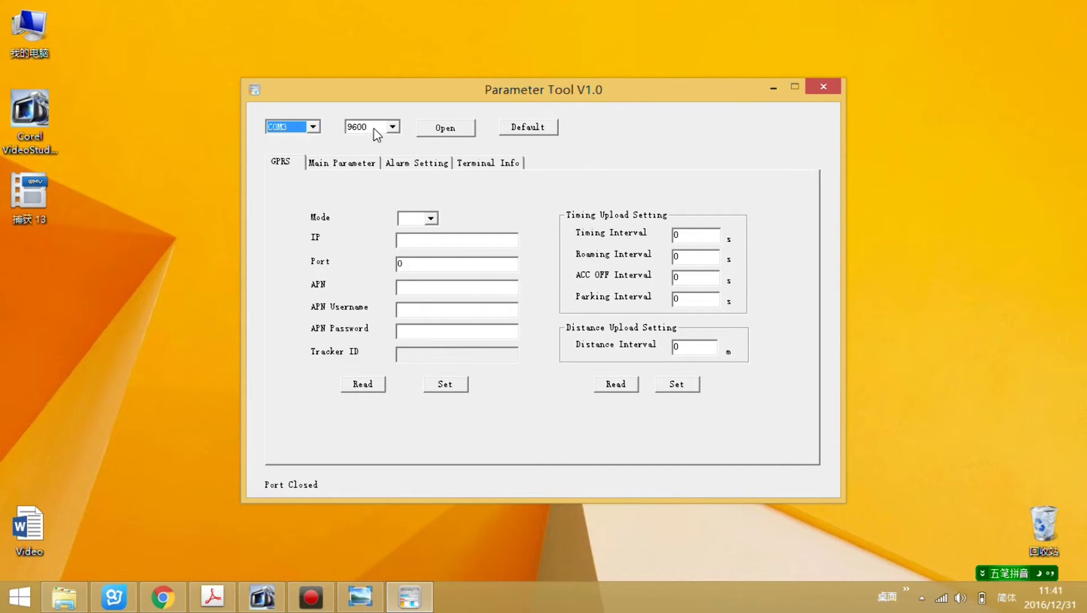
Open the serial connection on COM3 at 9600 and restore the tracker's default parameters.
click(451, 131)
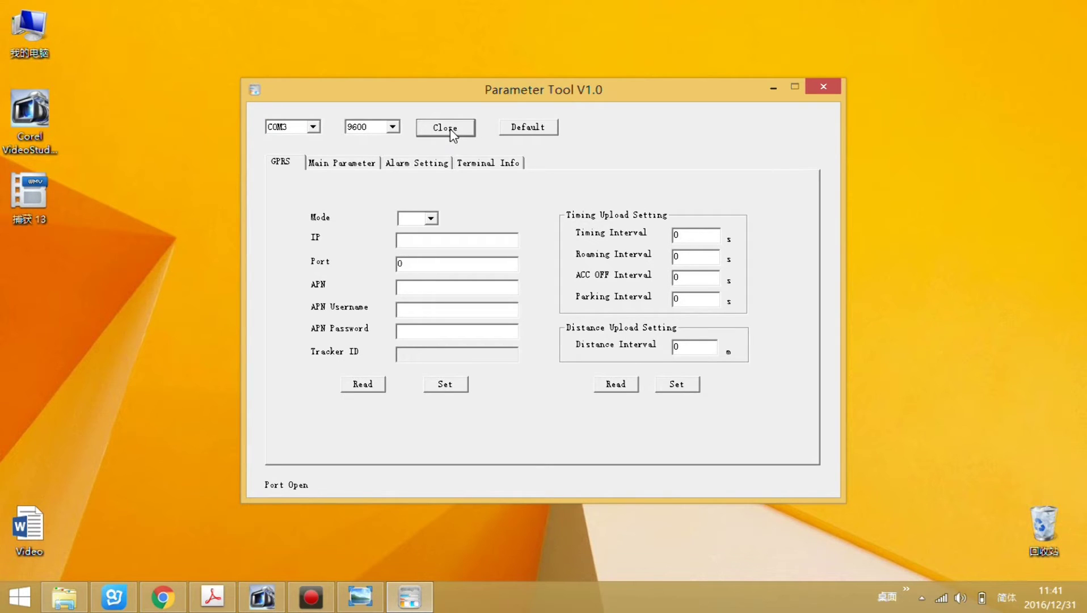
click(529, 128)
click(518, 330)
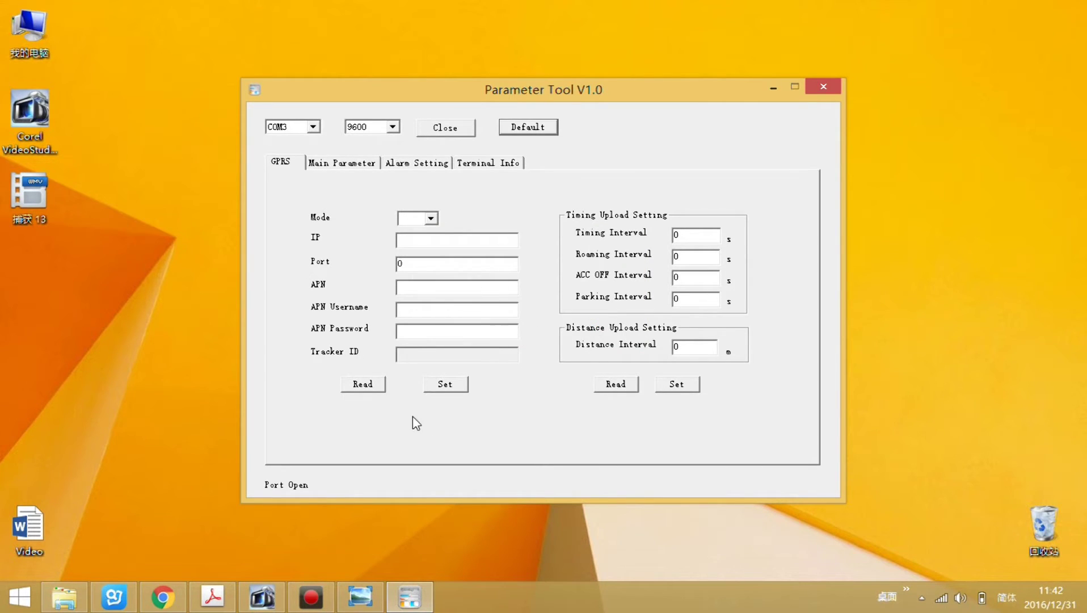
Read the GPRS and upload settings from the tracker, and write the GPRS settings back to it.
click(365, 392)
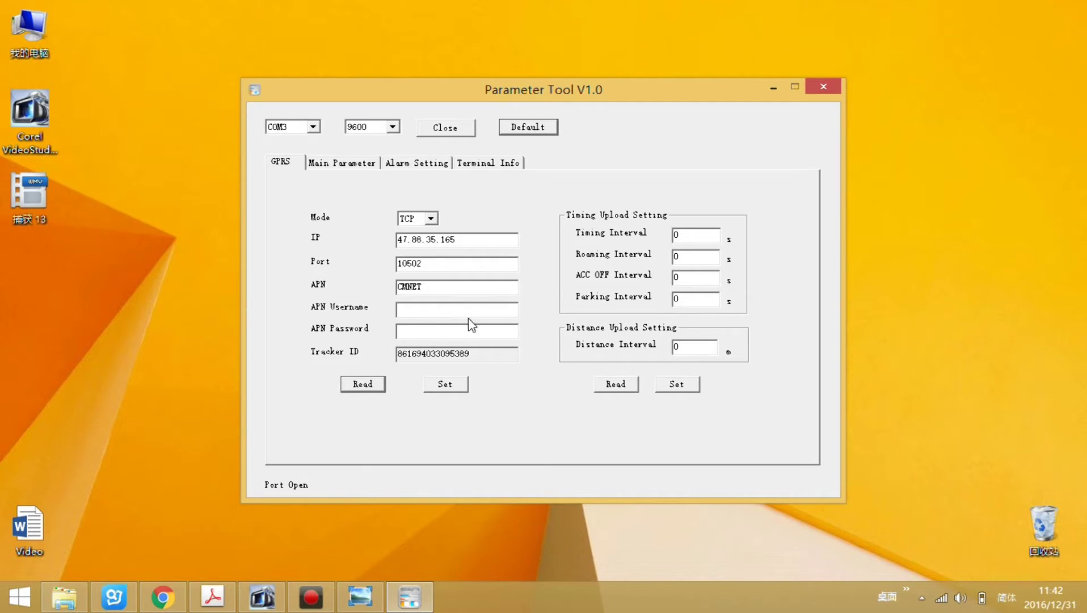
click(614, 386)
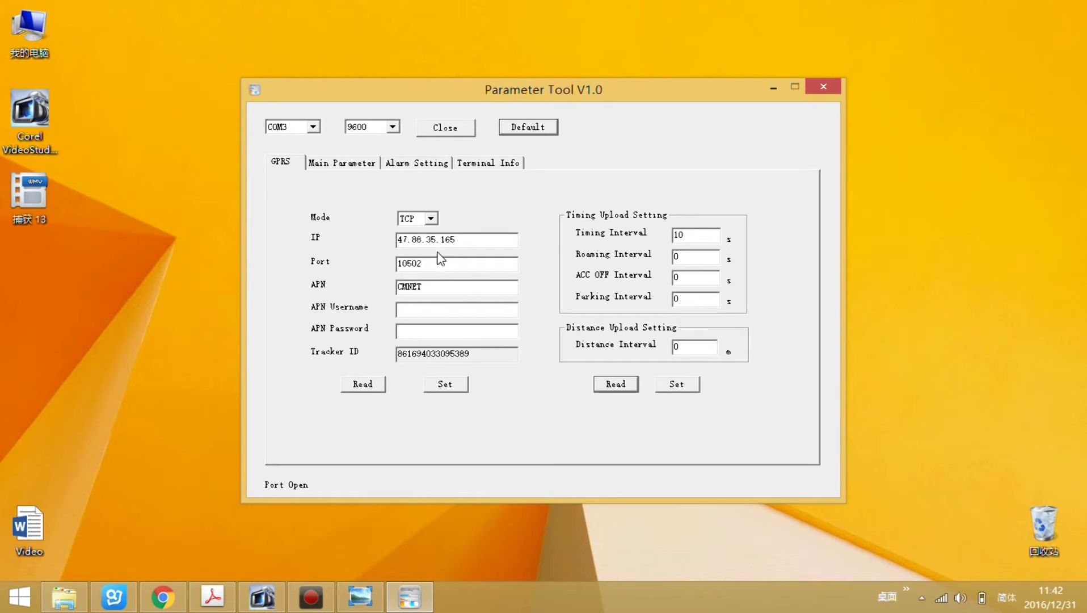
drag(461, 240, 393, 235)
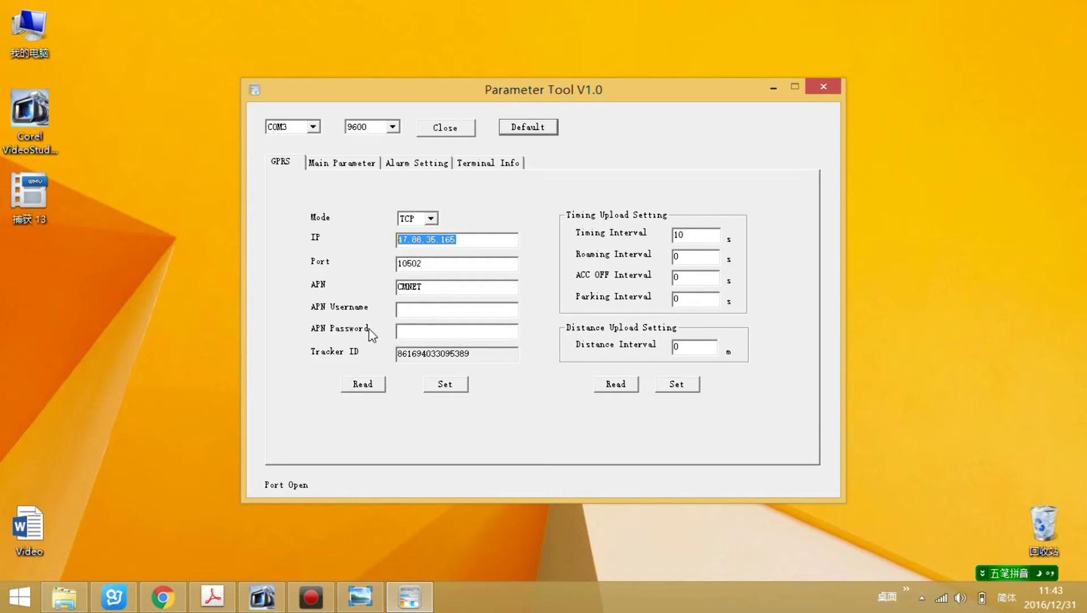
click(420, 315)
click(425, 330)
click(446, 387)
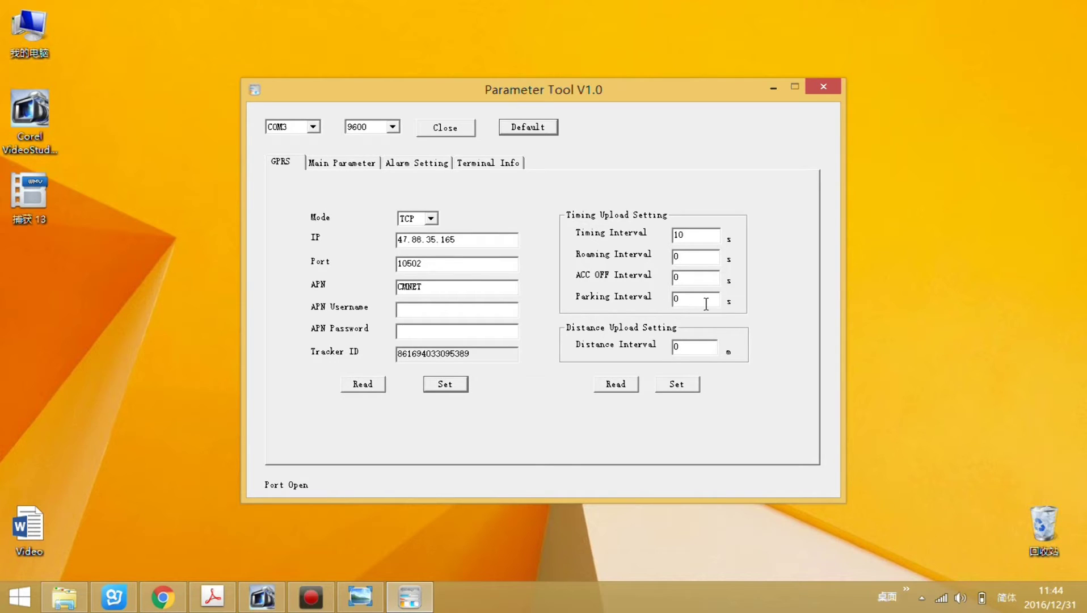
Set the distance upload interval to 300 m and write the upload settings to the tracker.
click(689, 277)
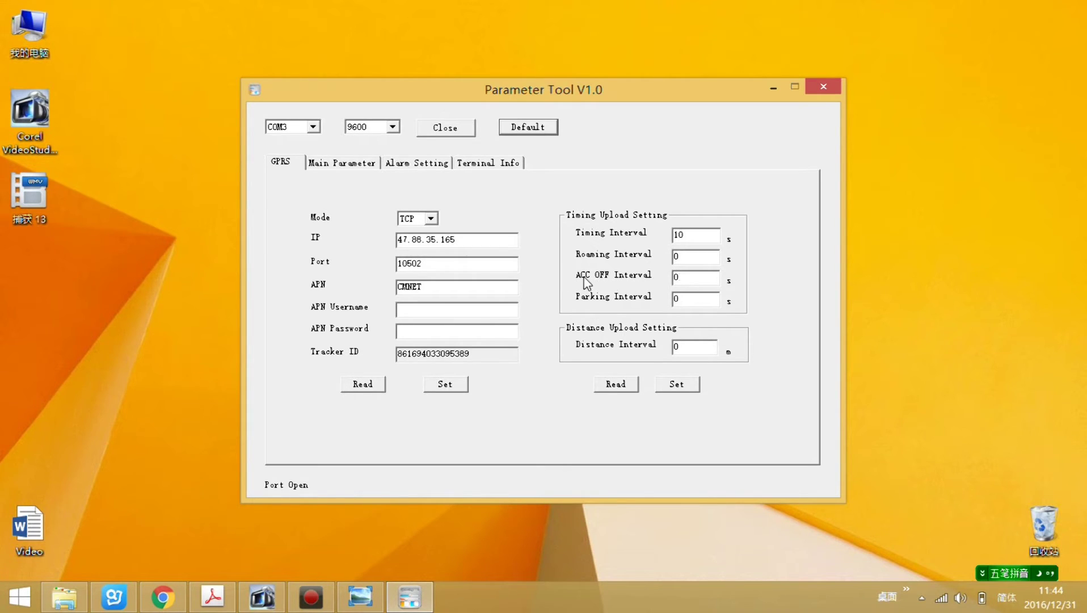
click(693, 280)
double_click(695, 280)
click(680, 257)
double_click(692, 348)
text(300)
click(672, 388)
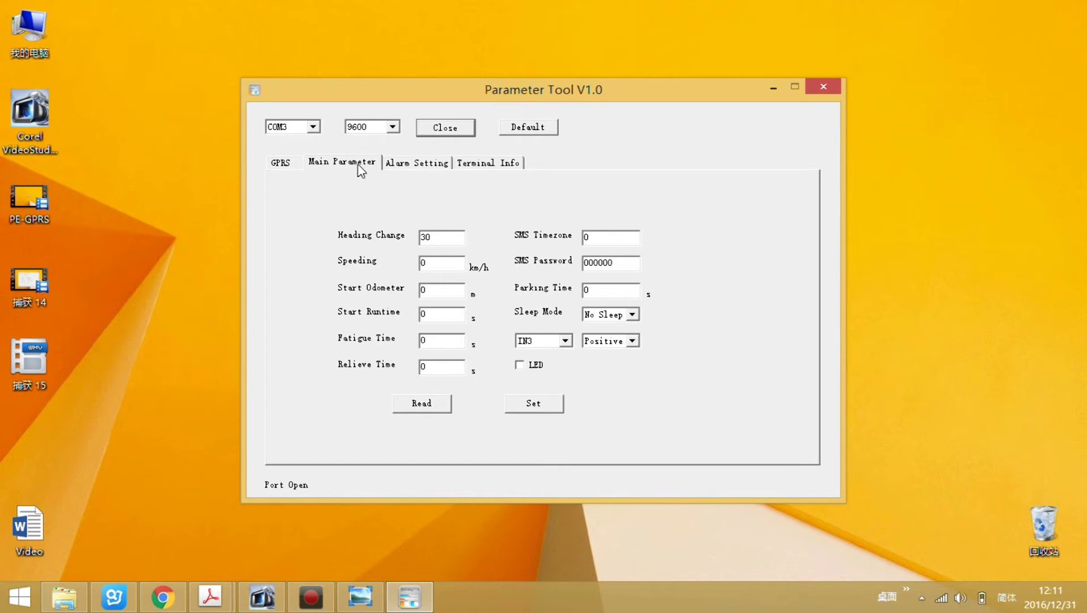
Read the main parameters from the tracker and view the Sleep Mode options.
click(427, 408)
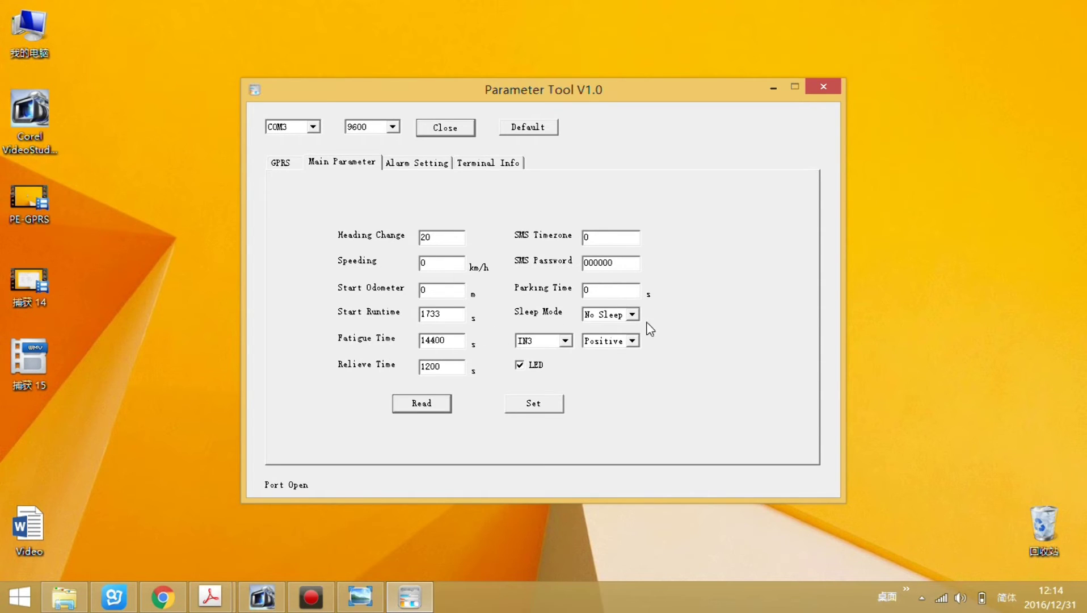
click(631, 314)
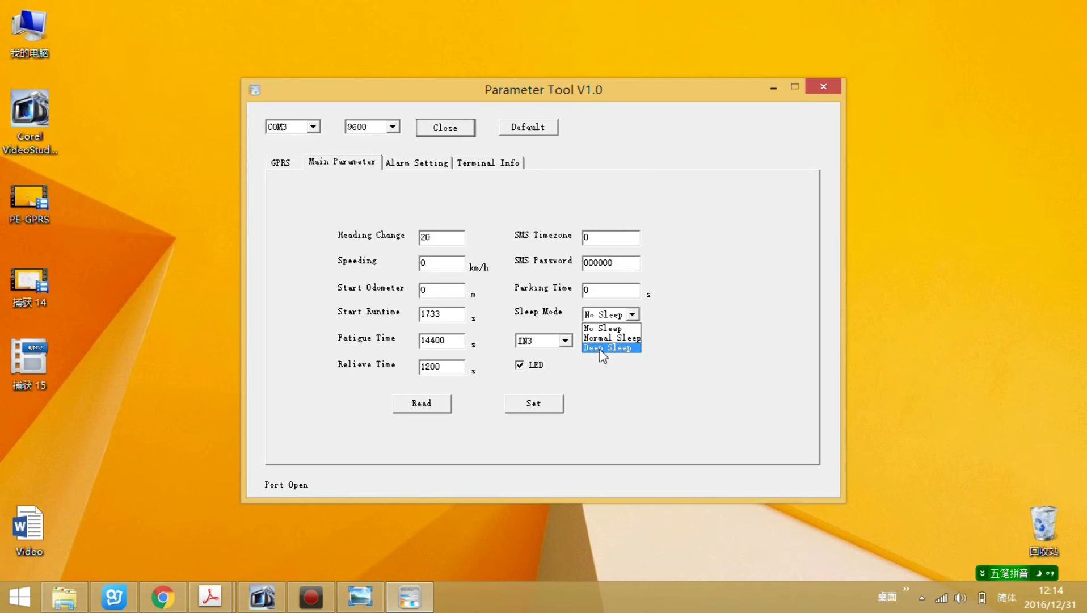
click(684, 339)
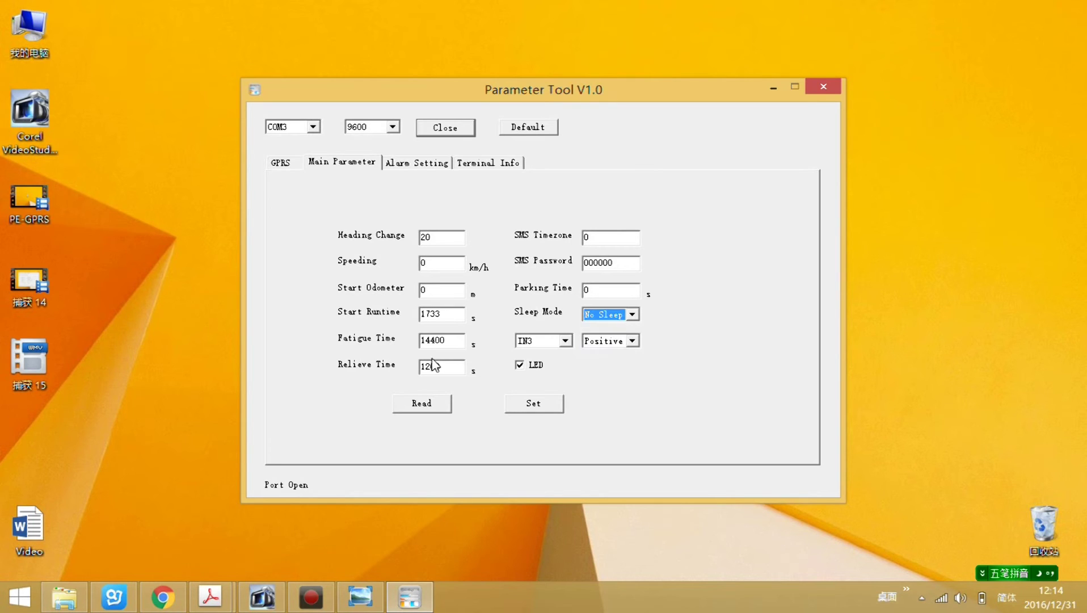
Keep input IN3 on Positive with the LED enabled, and write the main parameters to the tracker.
click(566, 341)
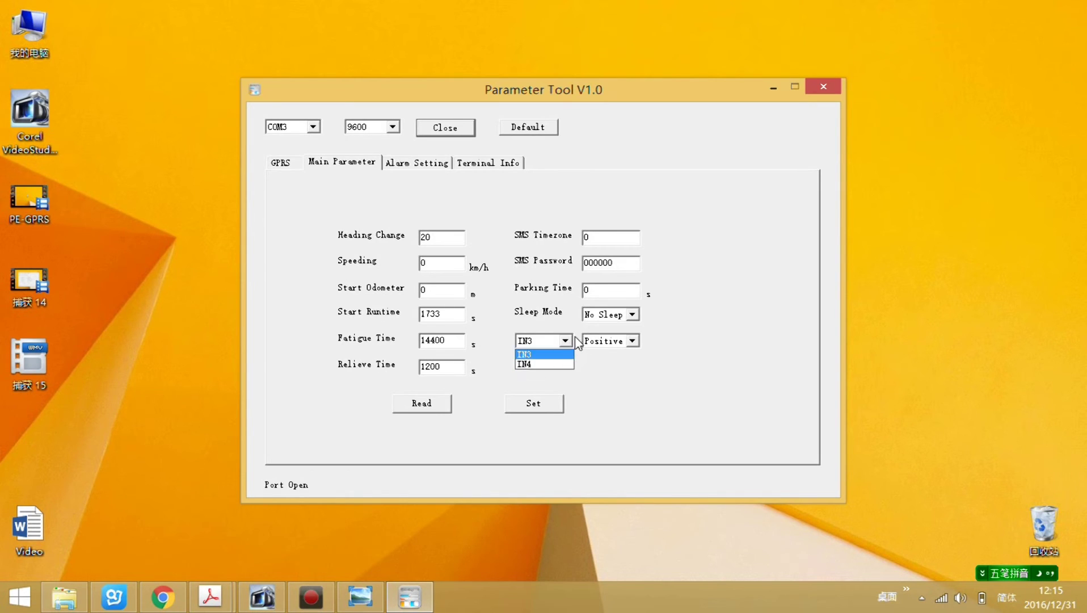
click(635, 366)
click(632, 341)
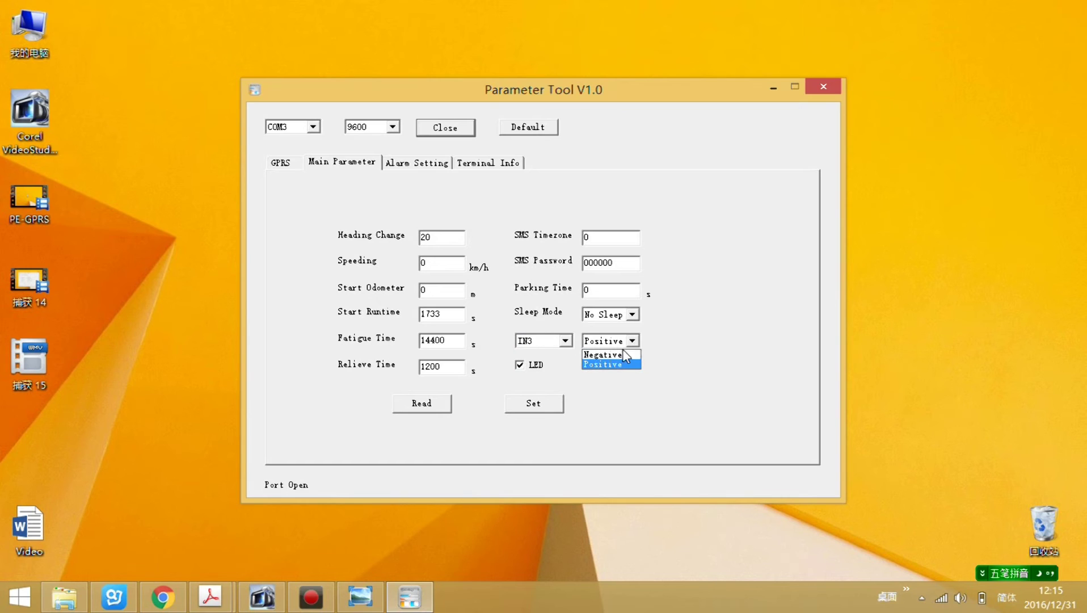
click(657, 356)
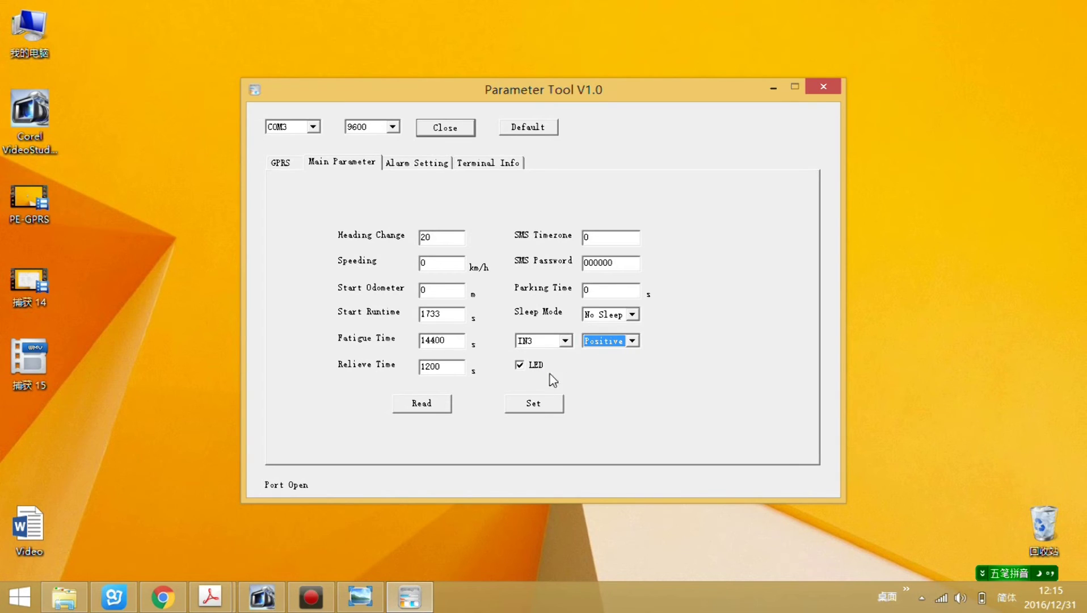
click(520, 365)
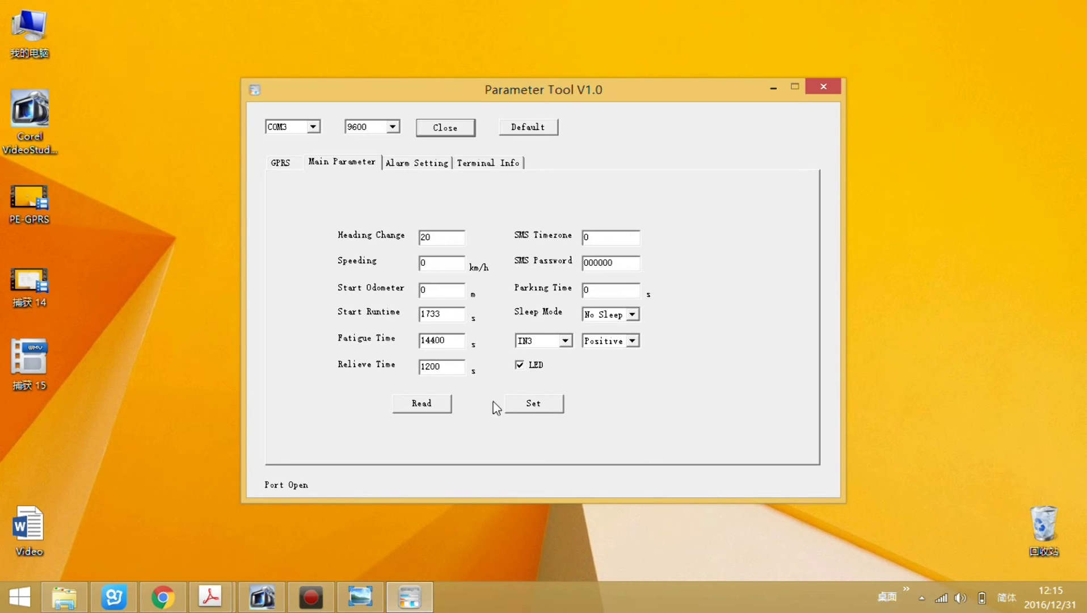
click(535, 406)
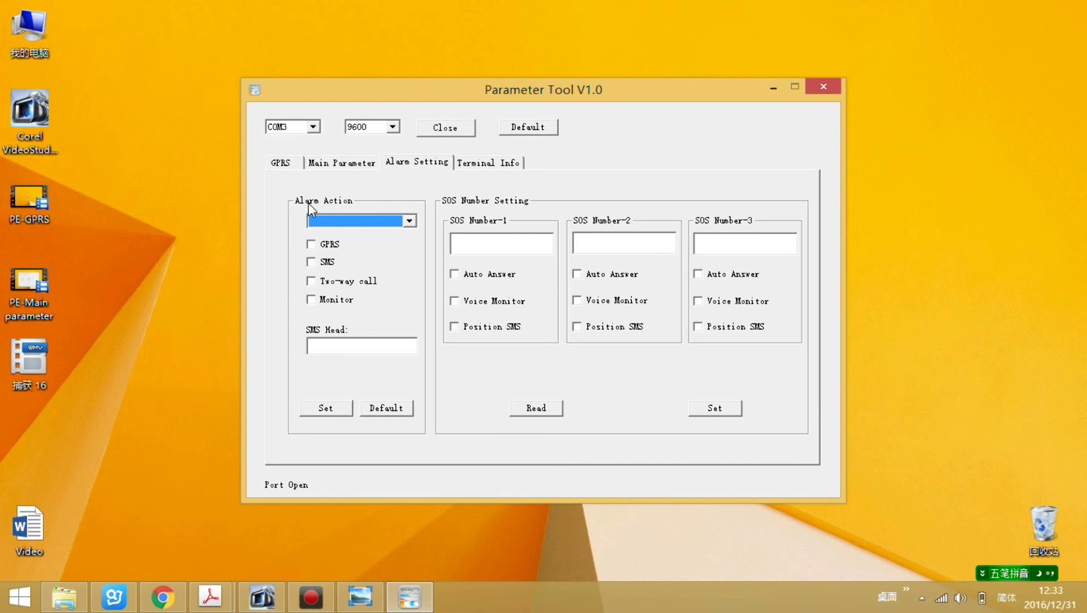
Set the SMS head of the 2-SOS alarm to Help and write the alarm action to the tracker.
click(408, 222)
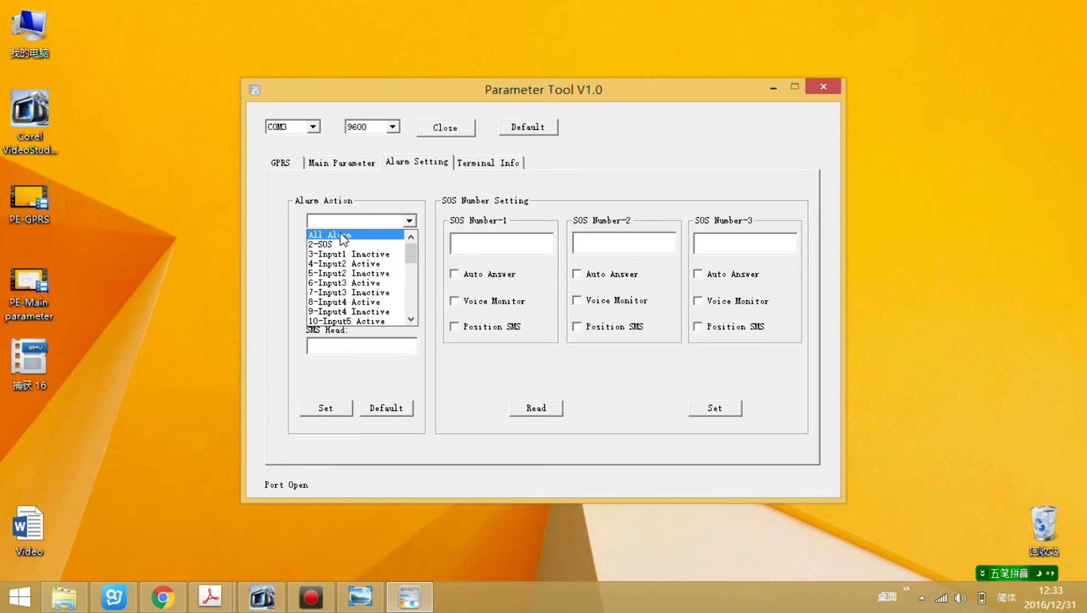
click(325, 248)
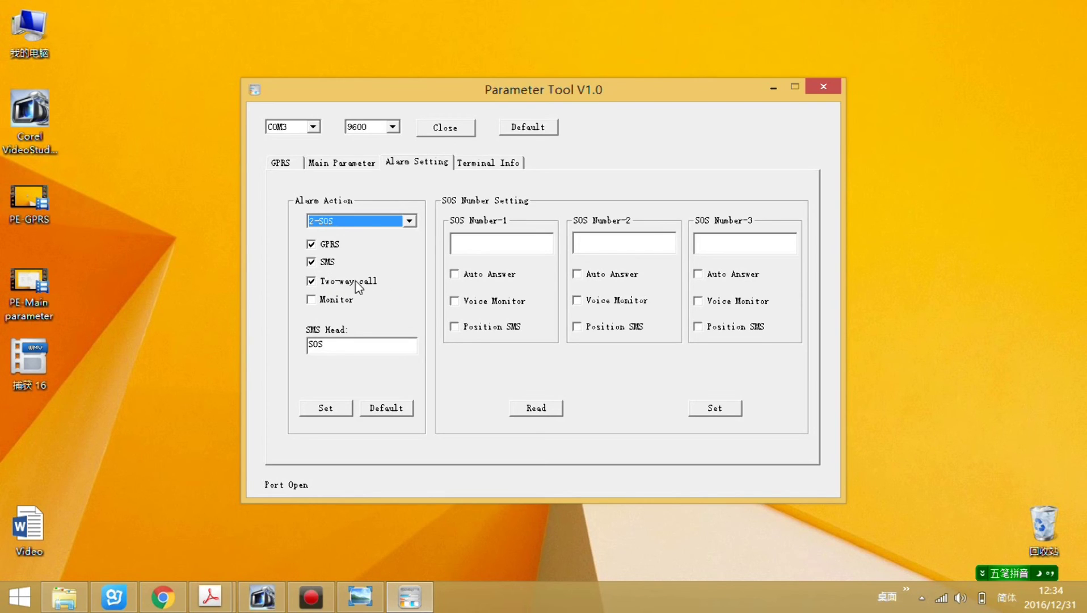
click(485, 245)
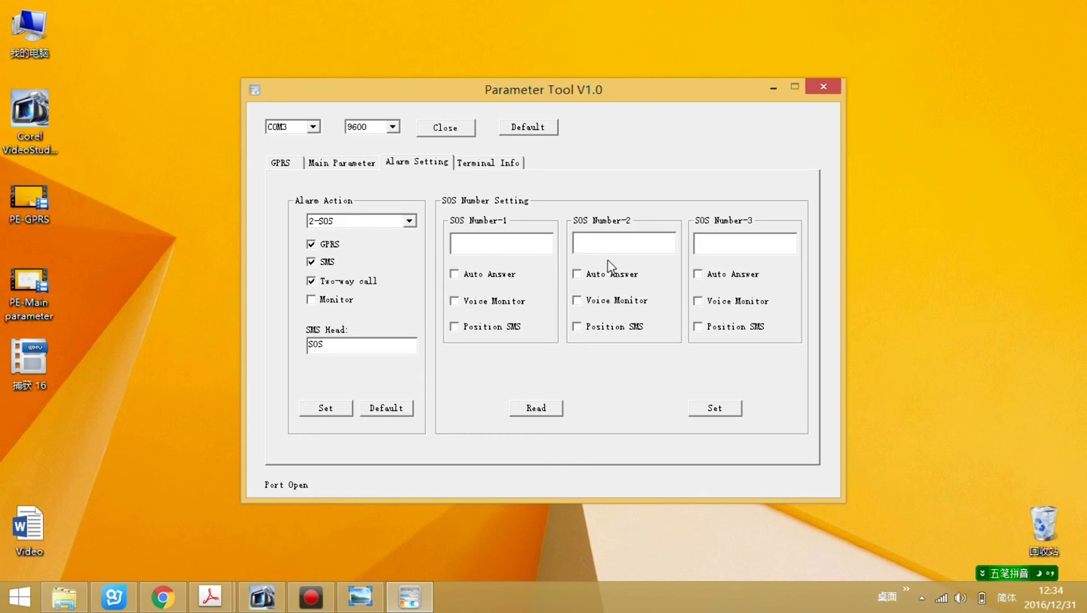
click(724, 251)
double_click(347, 344)
key(shift)
text(Help)
drag(352, 346, 275, 342)
key(Delete)
text(He)
click(328, 410)
click(409, 221)
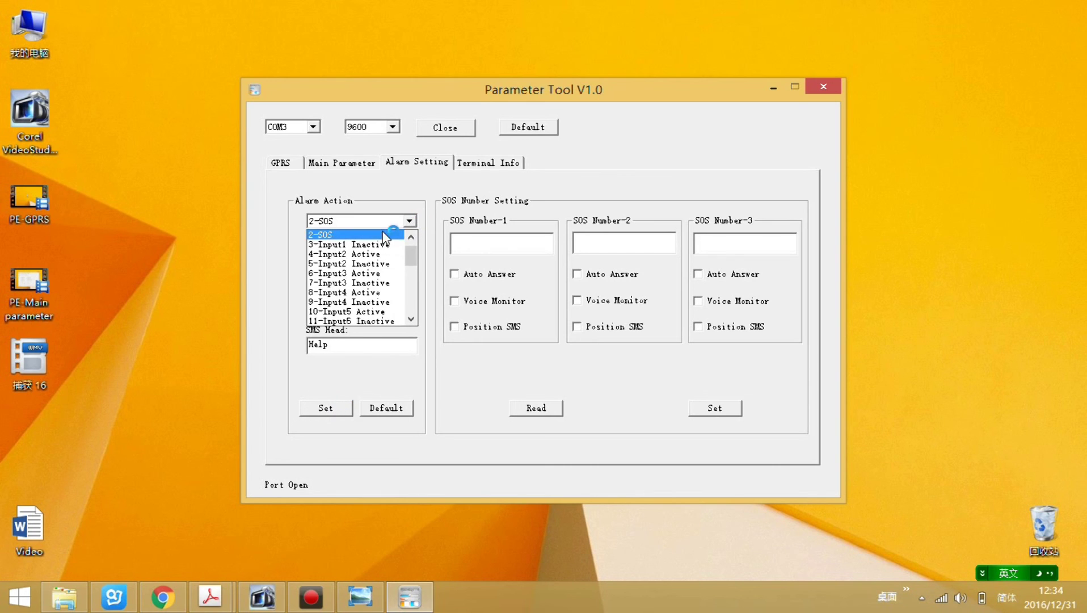
click(391, 368)
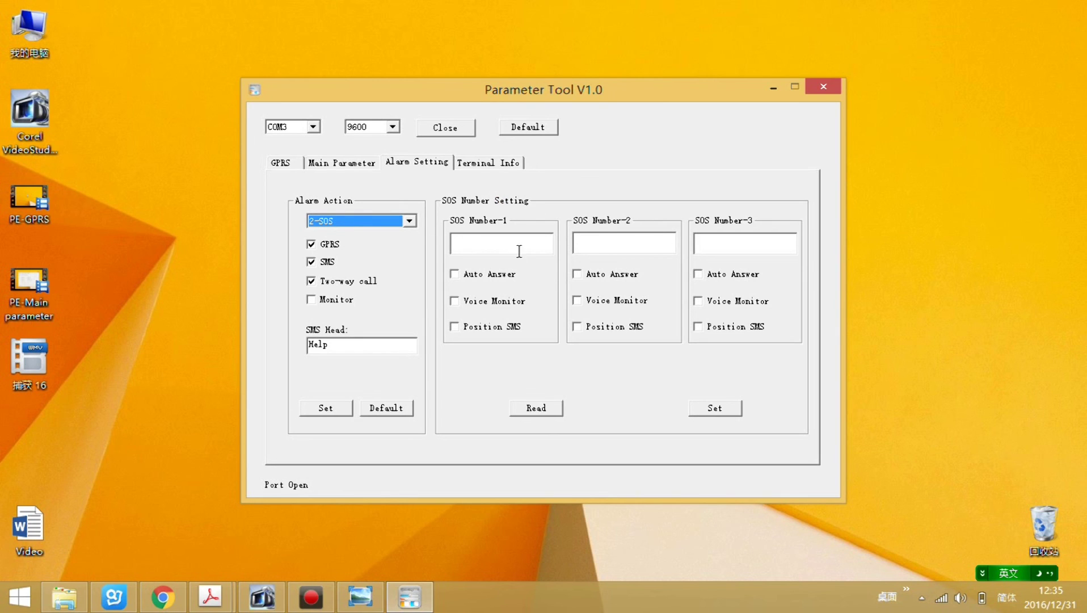
Enter a phone number for SOS Number-1 and enable its Auto Answer and Position SMS options.
click(501, 244)
click(587, 244)
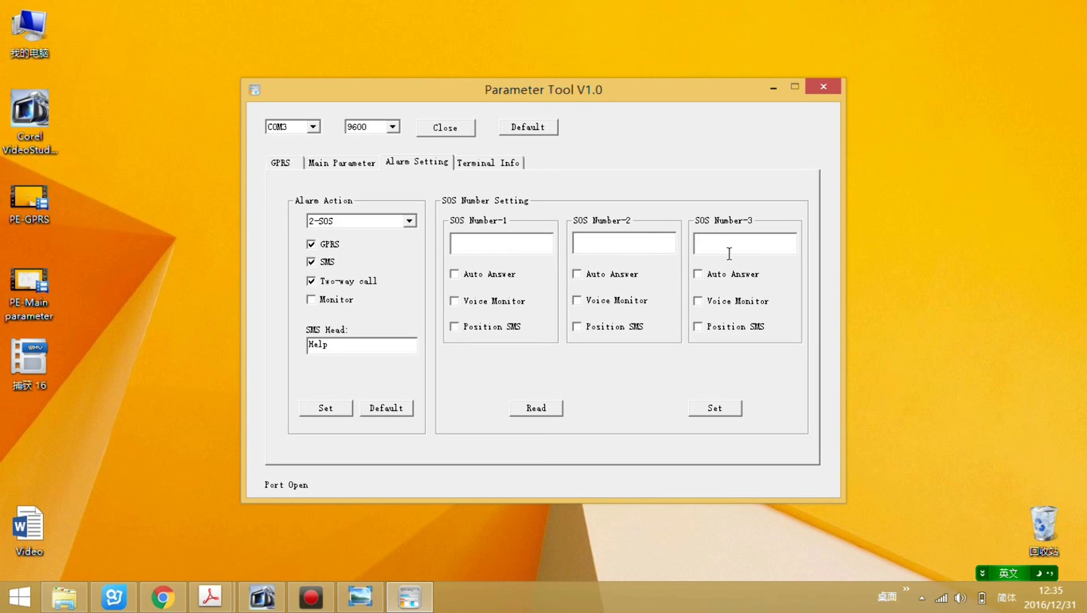
text(123456)
click(454, 274)
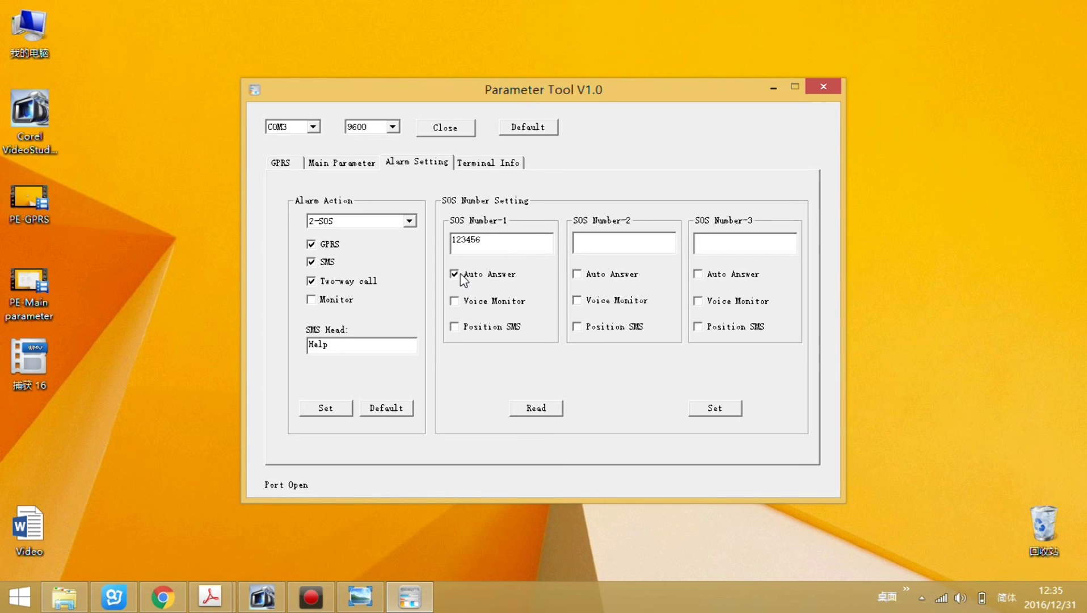
click(454, 327)
click(497, 248)
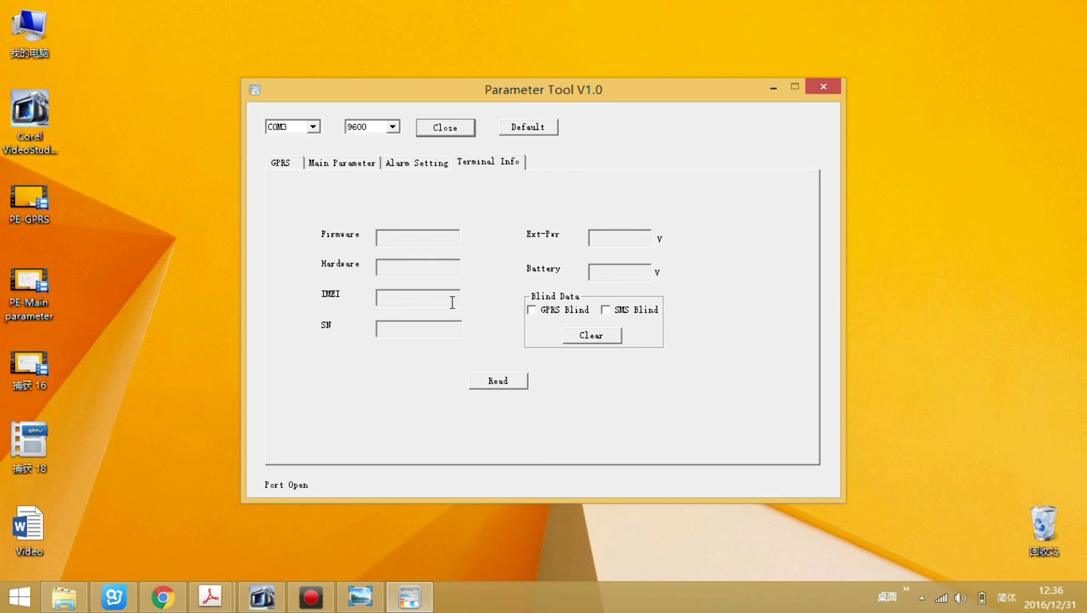
Read the terminal information from the tracker and select GPRS Blind in the blind data options.
click(502, 385)
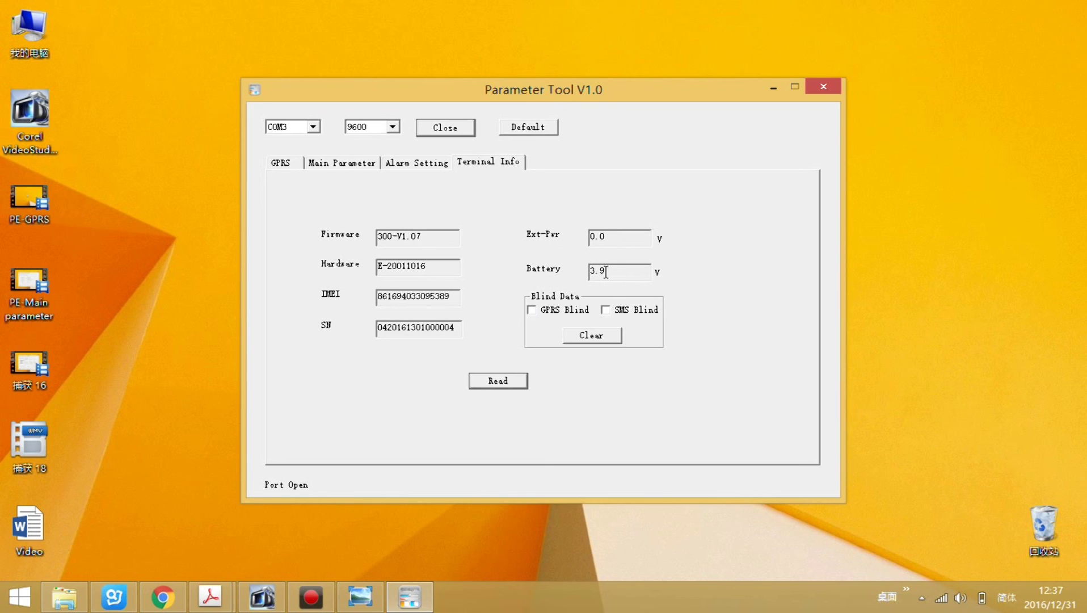
click(532, 311)
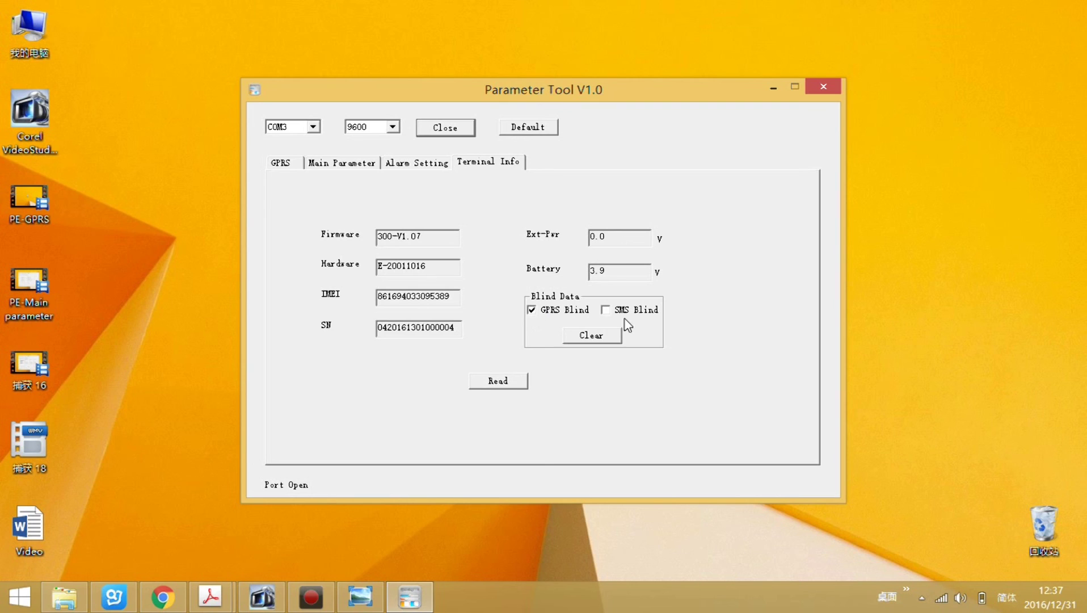